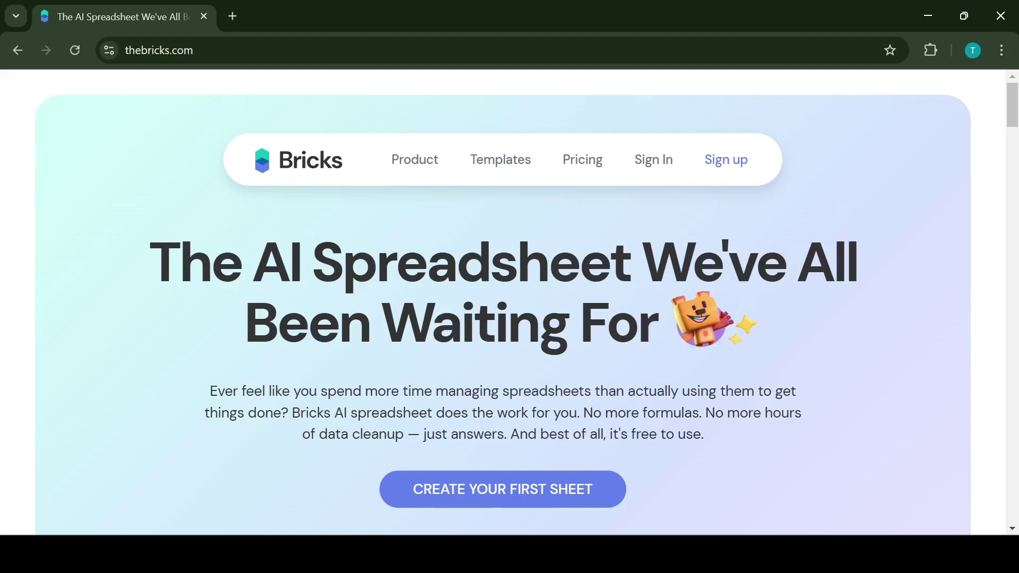
- Sign in, open the Test File workbook and paste the copied restaurant list into the Grid sheet starting at cell A1
{"action": "left_click", "coordinate": [653, 159]}
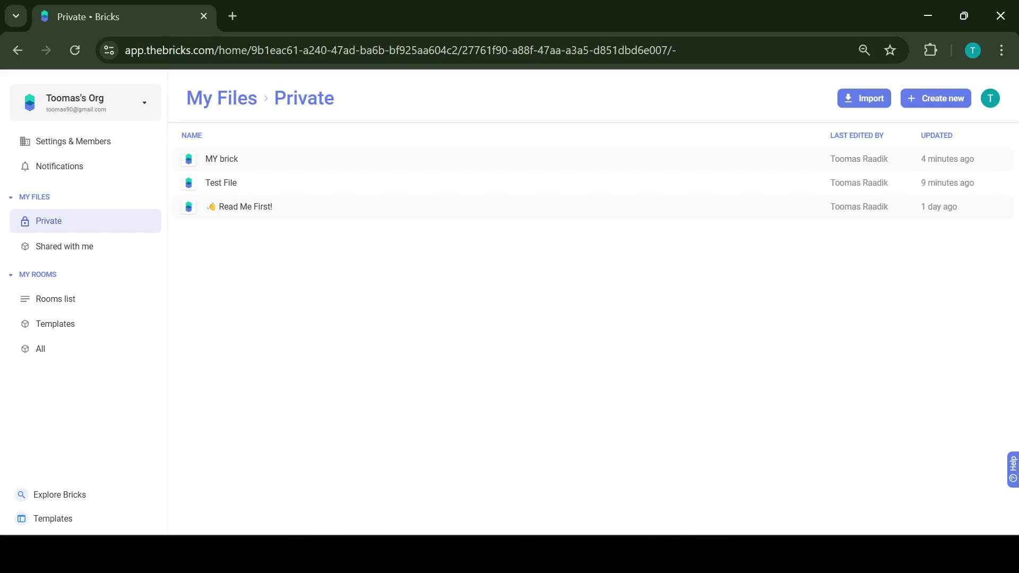
{"action": "left_click", "coordinate": [220, 183]}
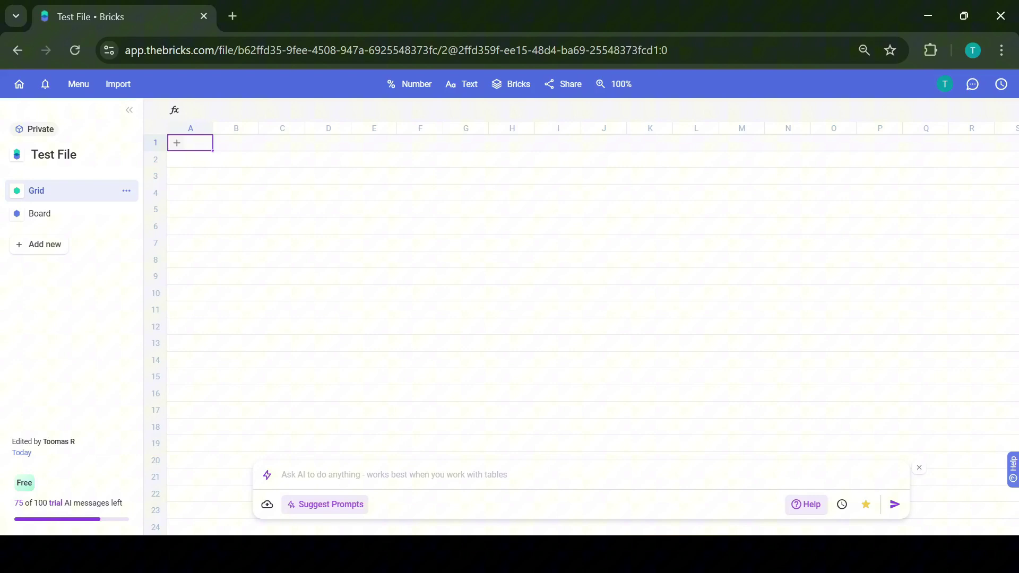
{"action": "key", "text": "ctrl+v"}
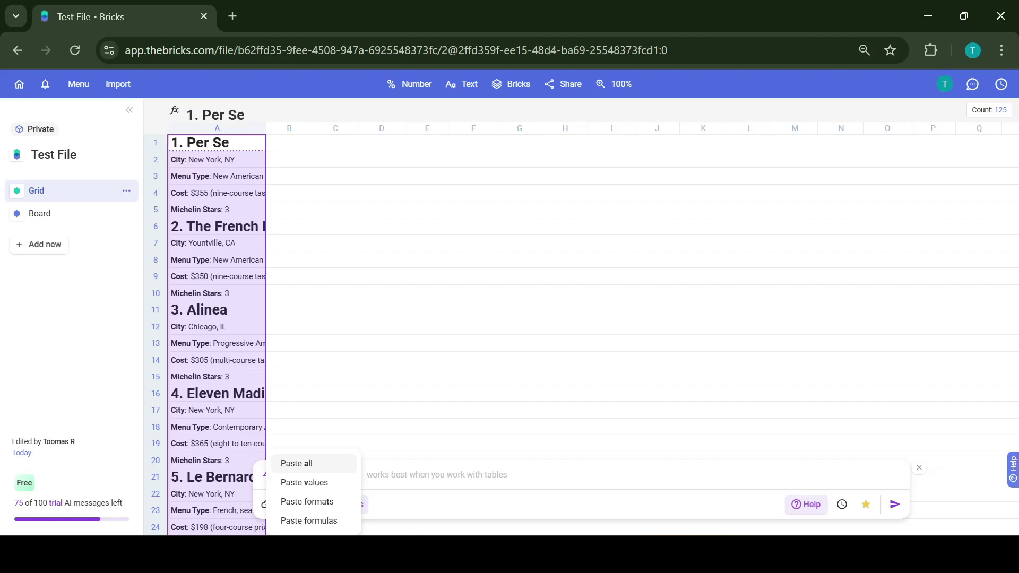
- Have the AI create a restaurants table with restaurant, city, menu type, cost and michelin stars columns plus restaurant counts by state, and accept the result
{"action": "left_click", "coordinate": [335, 160]}
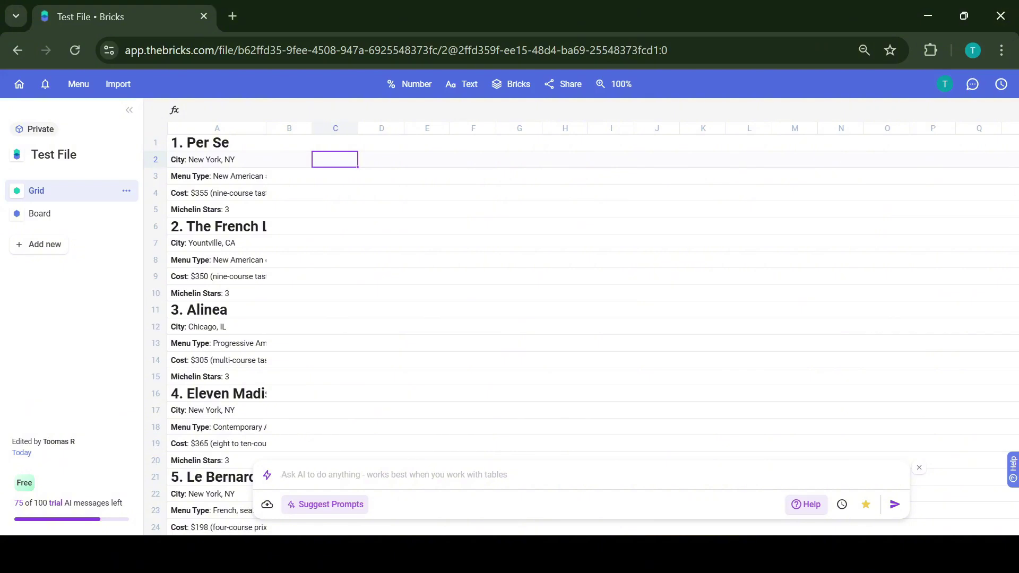
{"action": "type", "text": "create a new table with the name restaurants, add columns restaurant, city, menu type, cost, michelin stars. Count how many restaurants are from different states."}
{"action": "key", "text": "Return"}
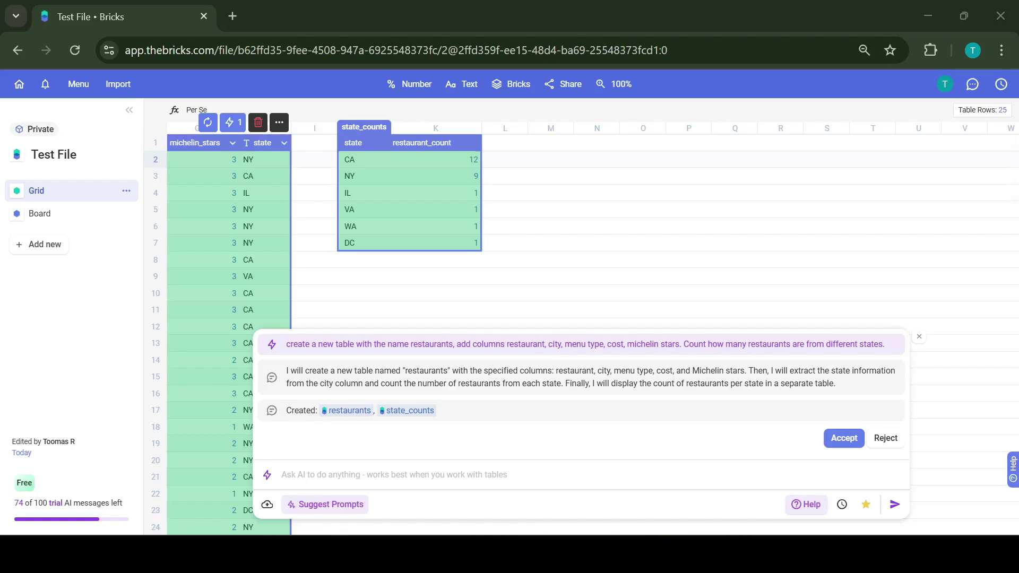
{"action": "left_click", "coordinate": [845, 439]}
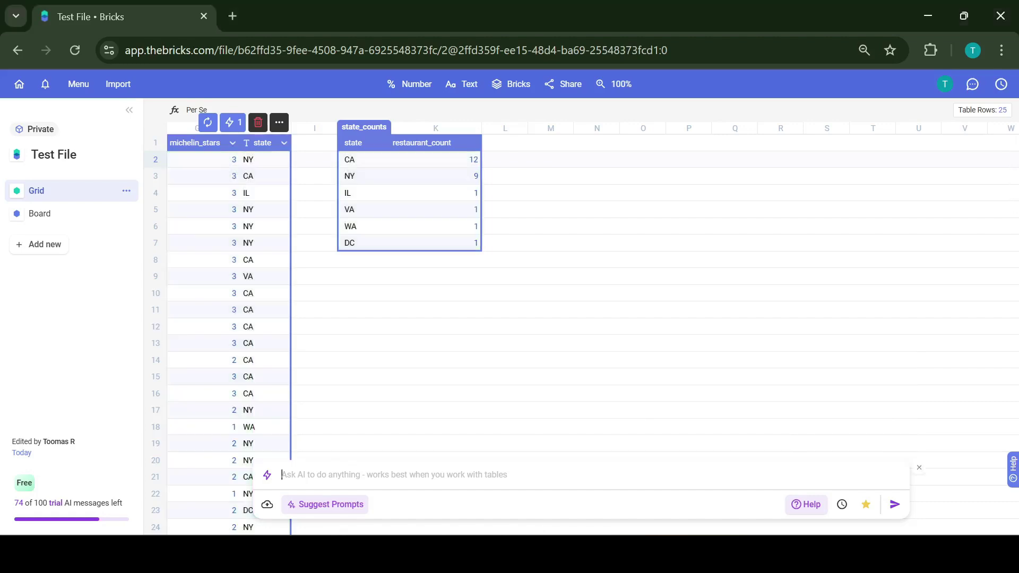
- Have the AI add a rating column with Google ratings and a feedback column with the most liked feedback to the restaurants table, and accept it
{"action": "left_click", "coordinate": [268, 344]}
{"action": "key", "text": "Left"}
{"action": "key", "text": "Home"}
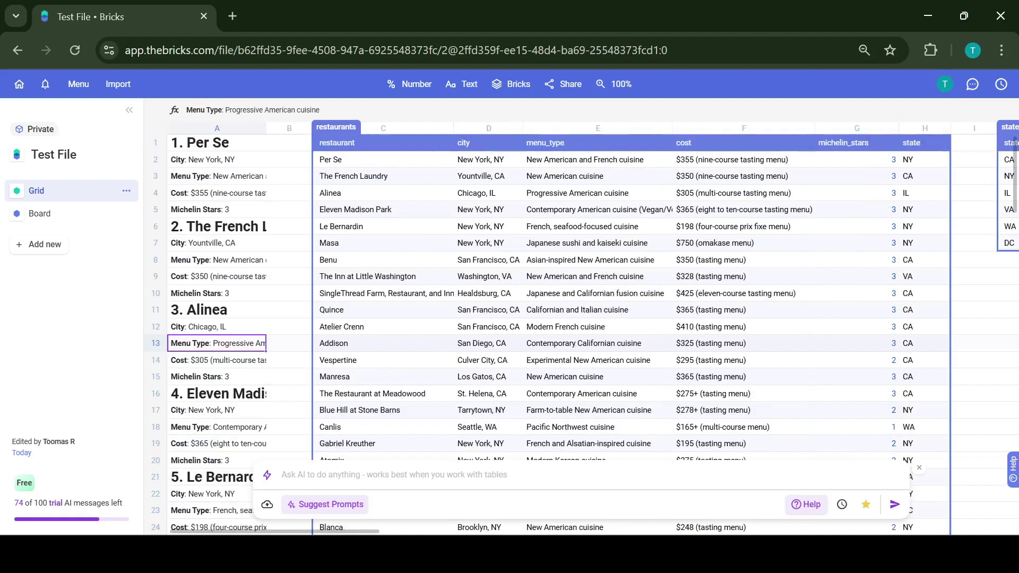
{"action": "key", "text": "Right"}
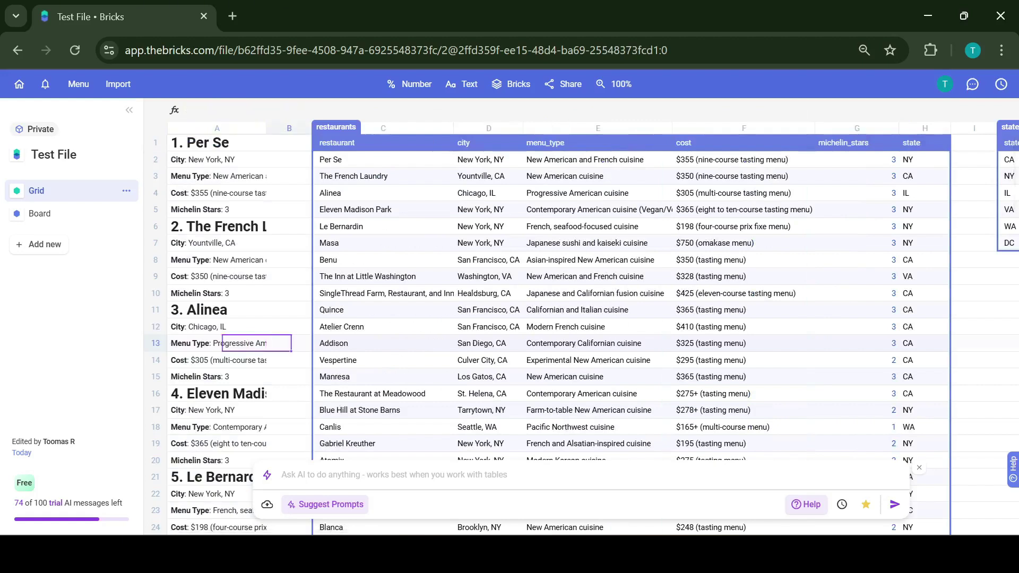
{"action": "left_click", "coordinate": [394, 475]}
{"action": "type", "text": "Add new column to the Restaurant(restaurants) called rating and add google rating to each of the restaurants. Also add one more column called feedback and add the most liked feedback to the column."}
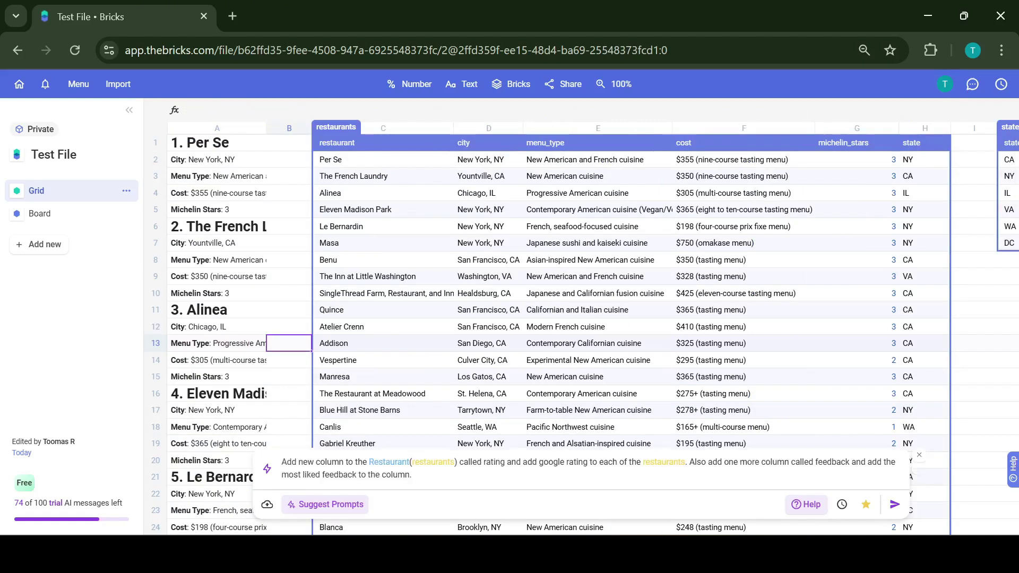
{"action": "key", "text": "Return"}
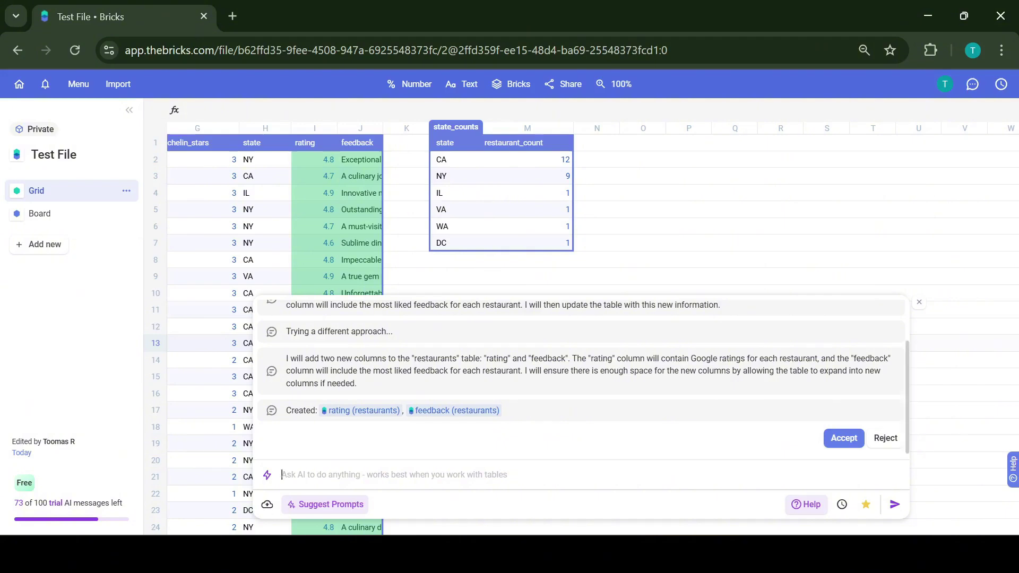
{"action": "left_click", "coordinate": [844, 438]}
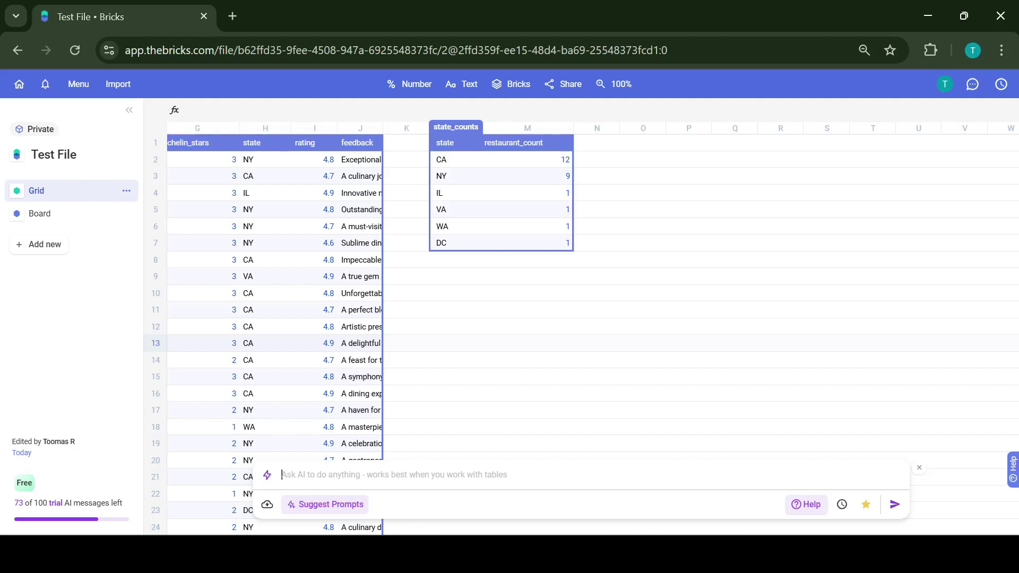
- Select the whole Grid sheet and widen all columns evenly so the restaurant texts fit
{"action": "left_click", "coordinate": [407, 243]}
{"action": "key", "text": "Left"}
{"action": "key", "text": "Left"}
{"action": "key", "text": "Left"}
{"action": "key", "text": "Left"}
{"action": "key", "text": "Left"}
{"action": "key", "text": "Left"}
{"action": "key", "text": "Left"}
{"action": "key", "text": "Left"}
{"action": "key", "text": "Left"}
{"action": "key", "text": "Left"}
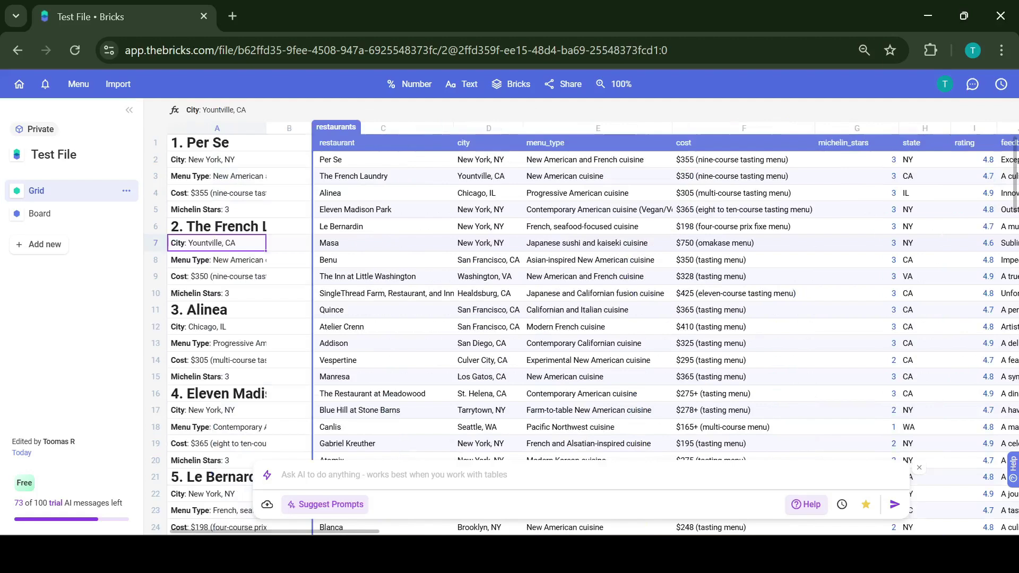
{"action": "key", "text": "ctrl+a"}
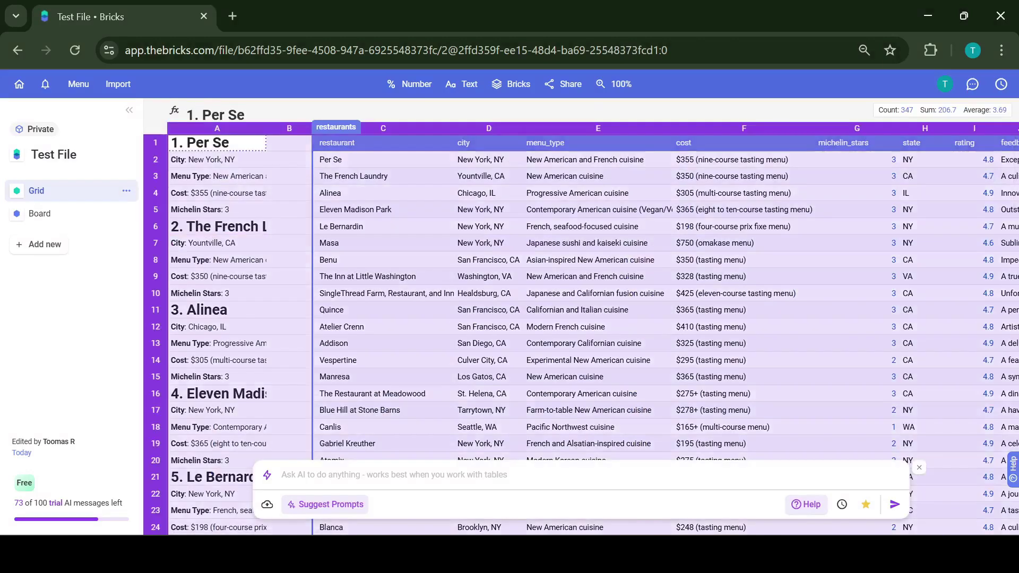
{"action": "key", "text": "Delete"}
{"action": "mouse_move", "coordinate": [217, 129]}
{"action": "left_mouse_down"}
{"action": "mouse_move", "coordinate": [289, 129]}
{"action": "mouse_move", "coordinate": [223, 129]}
{"action": "left_mouse_up"}
{"action": "left_click_drag", "start_coordinate": [266, 128], "coordinate": [275, 128]}
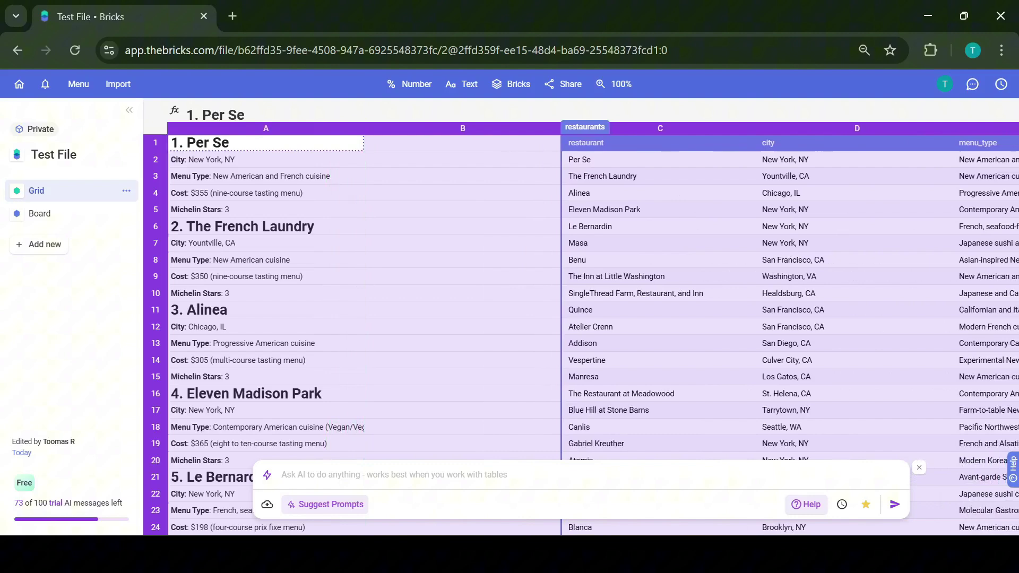
- Examine the rating and feedback columns of the restaurants table and the state_counts table
{"action": "left_click", "coordinate": [563, 164]}
{"action": "key", "text": "Right"}
{"action": "key", "text": "Right"}
{"action": "key", "text": "Right"}
{"action": "key", "text": "Right"}
{"action": "key", "text": "Right"}
{"action": "key", "text": "Right"}
{"action": "key", "text": "Right"}
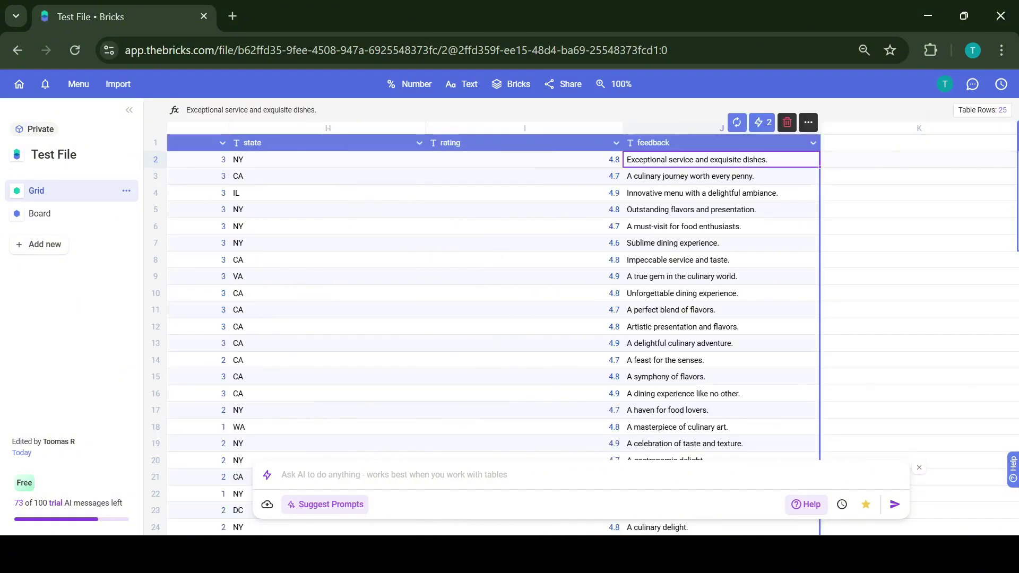
{"action": "key", "text": "Right"}
{"action": "key", "text": "Right"}
{"action": "key", "text": "Right"}
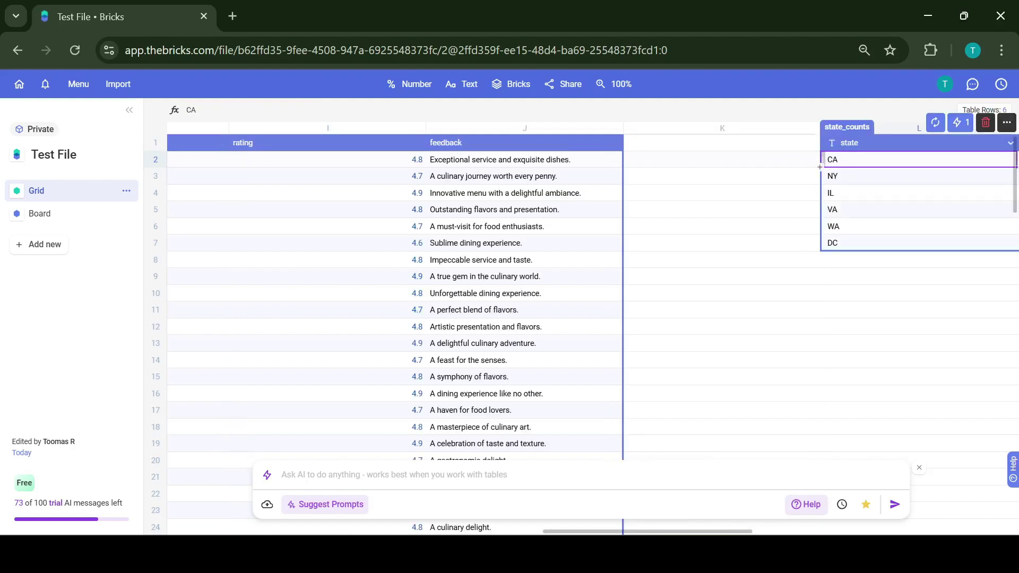
{"action": "key", "text": "Right"}
- Have the AI add description and founding year columns to restaurants, make different charts and suggest restaurants to visit, and accept the result
{"action": "left_click", "coordinate": [282, 475]}
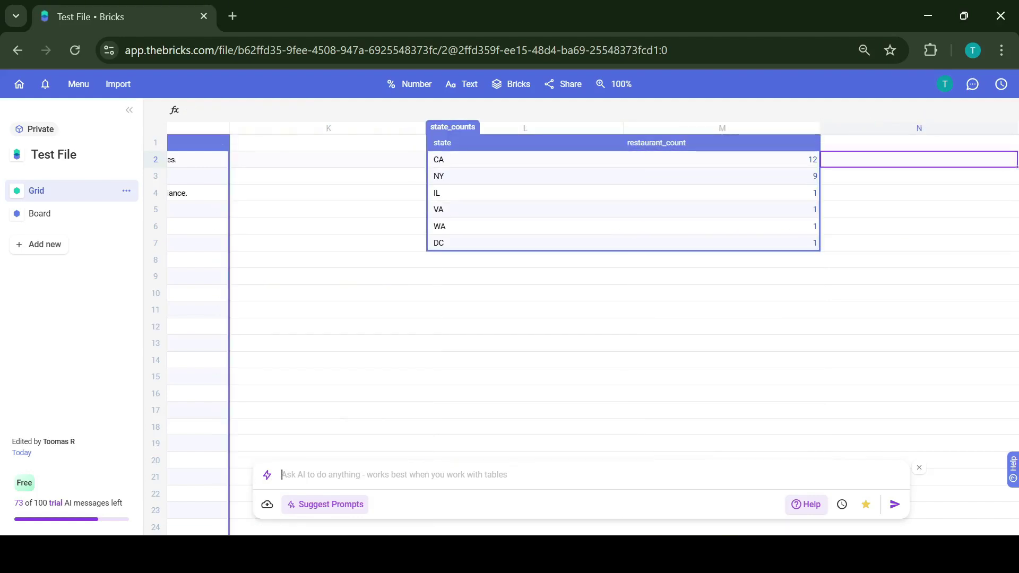
{"action": "type", "text": "add new columns to restaurants with the name description and founding year. Find the founding year and description for all the Restaurant(restaurants). Make different charts based on the available information and write me suggestions on which restaurants to visit."}
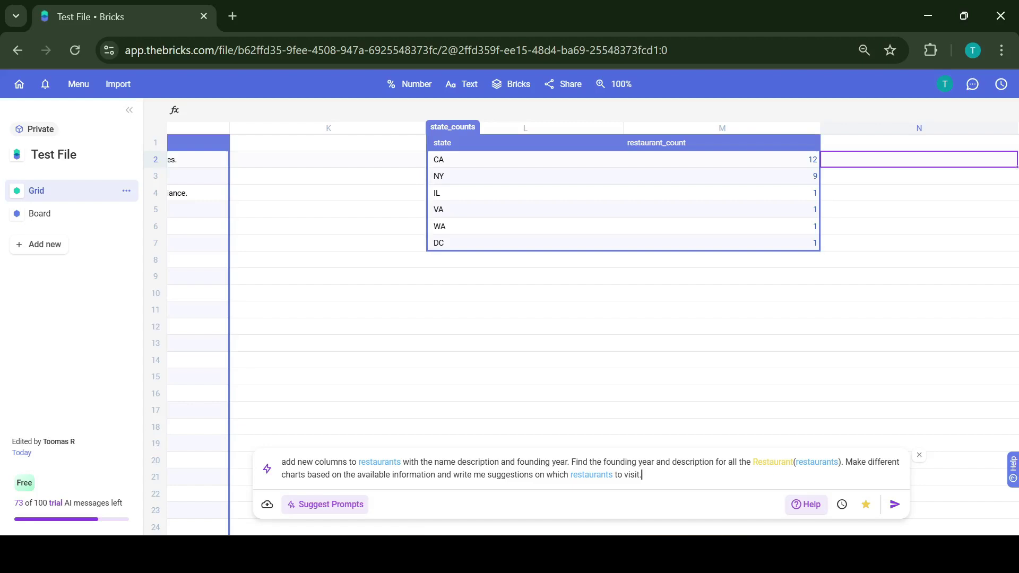
{"action": "key", "text": "Return"}
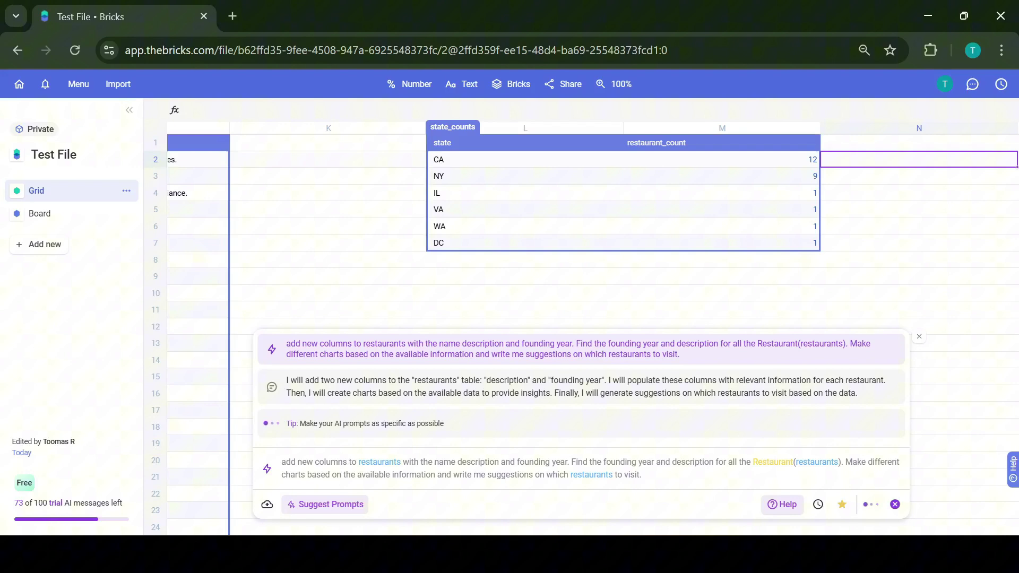
{"action": "scroll", "coordinate": [582, 234], "scroll_direction": "down", "scroll_amount": 2}
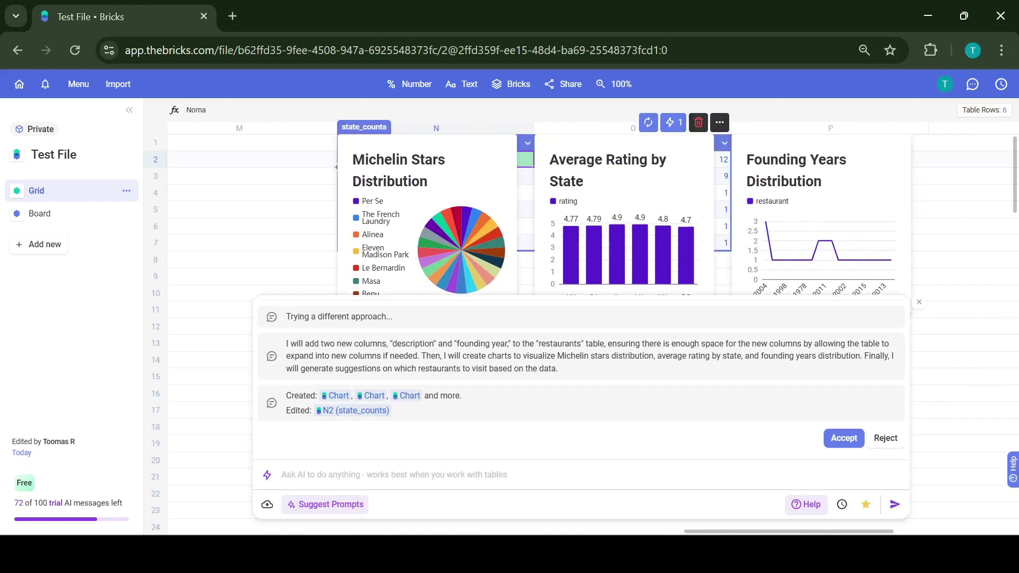
{"action": "left_click", "coordinate": [845, 438]}
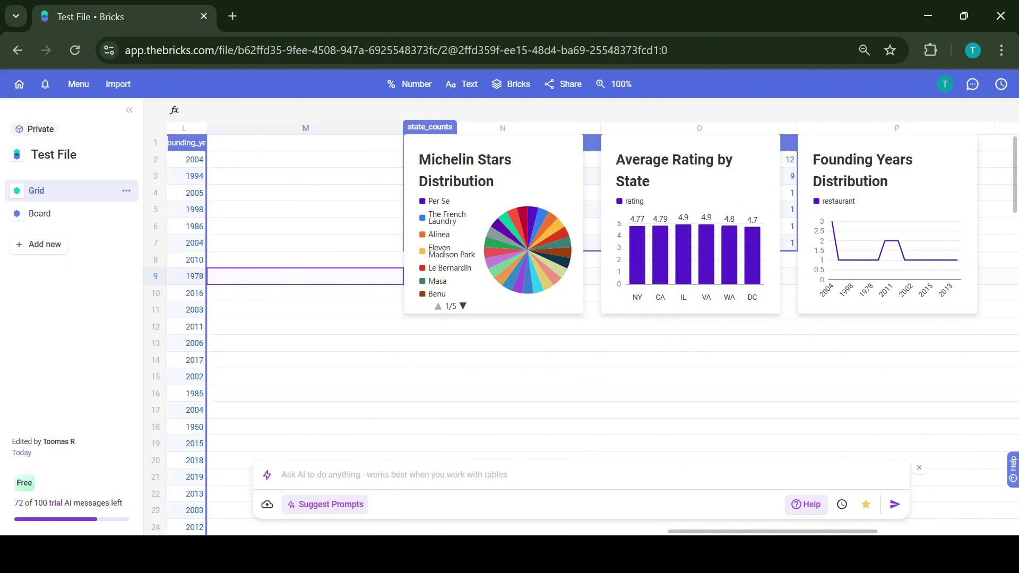
- Select the whole Grid sheet and narrow all columns to one uniform width
{"action": "left_click", "coordinate": [305, 343]}
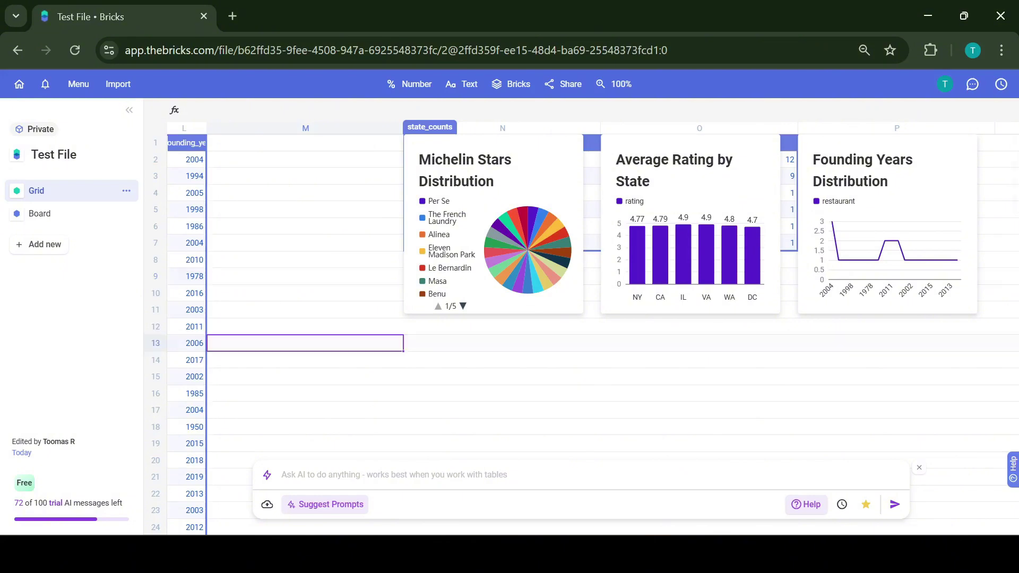
{"action": "key", "text": "Left"}
{"action": "key", "text": "Left"}
{"action": "key", "text": "Left"}
{"action": "key", "text": "Left"}
{"action": "key", "text": "Left"}
{"action": "key", "text": "Left"}
{"action": "key", "text": "Left"}
{"action": "key", "text": "Left"}
{"action": "key", "text": "Left"}
{"action": "key", "text": "Left"}
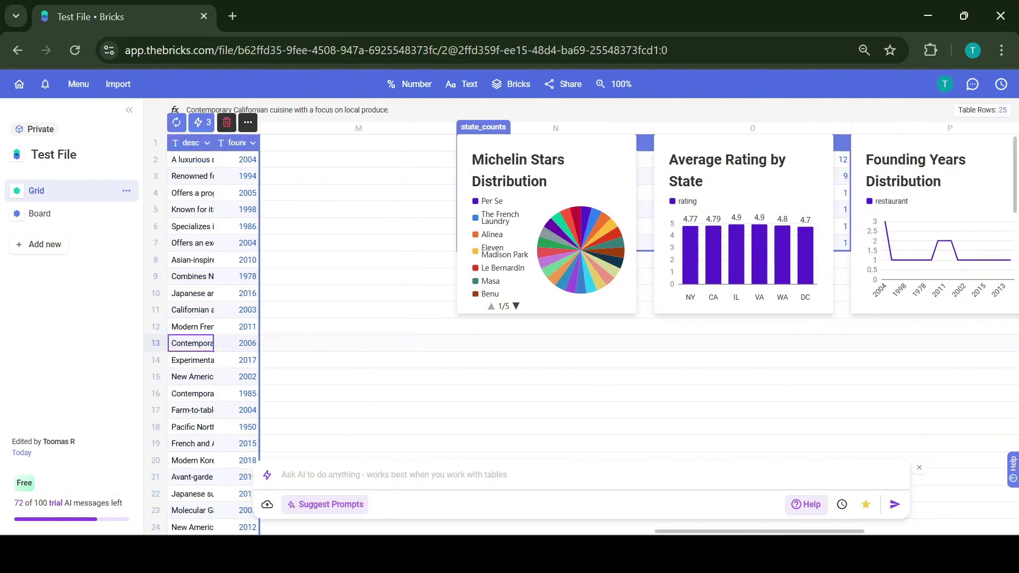
{"action": "key", "text": "ctrl+a"}
{"action": "left_click_drag", "start_coordinate": [364, 128], "coordinate": [252, 129]}
- Generate a dashboard using the suggested AI prompt for tracking pending projects and their financial impact
{"action": "left_click", "coordinate": [974, 360]}
{"action": "key", "text": "Right"}
{"action": "key", "text": "Right"}
{"action": "key", "text": "Right"}
{"action": "key", "text": "Right"}
{"action": "key", "text": "Right"}
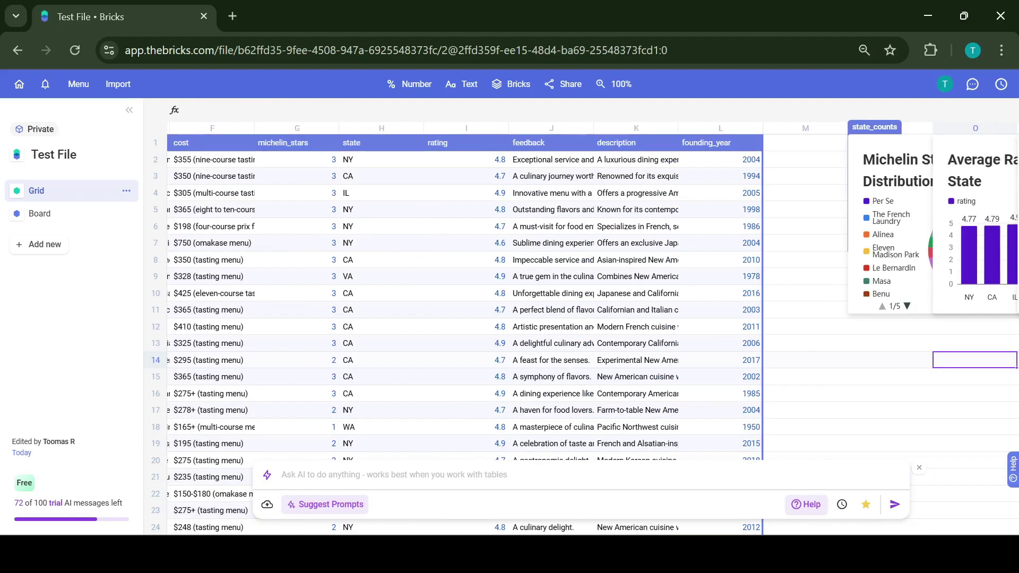
{"action": "scroll", "coordinate": [584, 319], "scroll_direction": "right", "scroll_amount": 5}
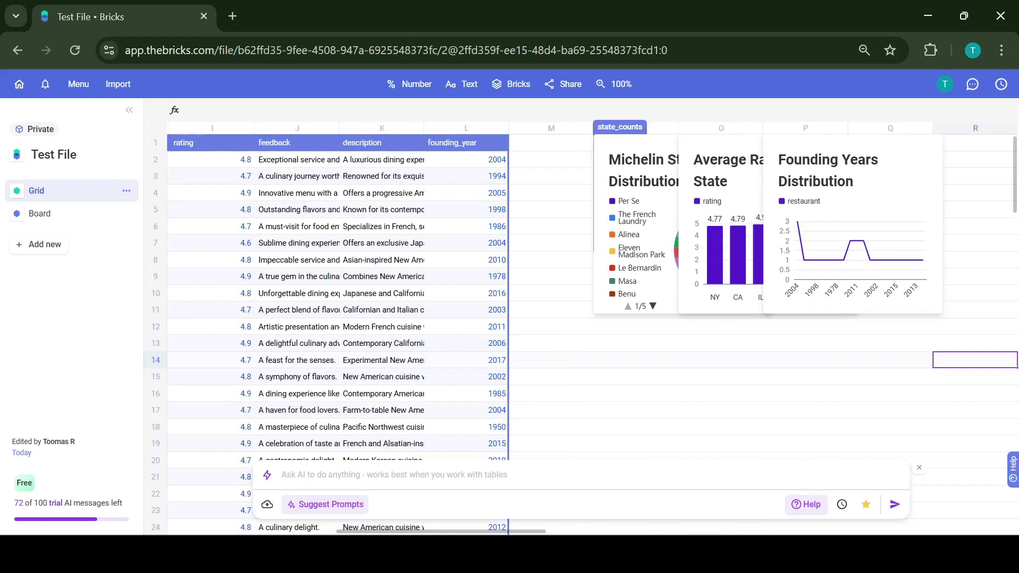
{"action": "left_click", "coordinate": [325, 505]}
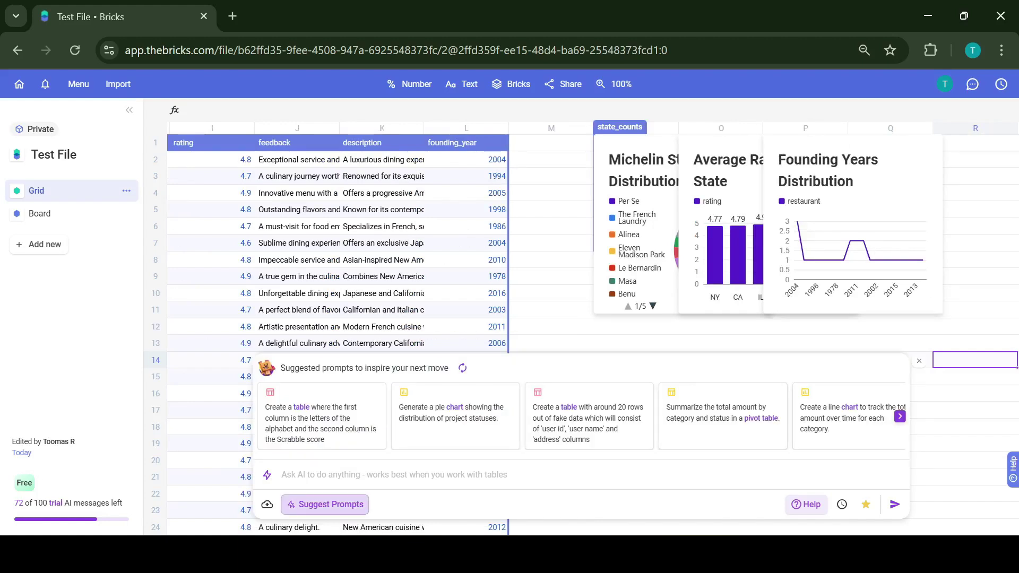
{"action": "left_click", "coordinate": [900, 417]}
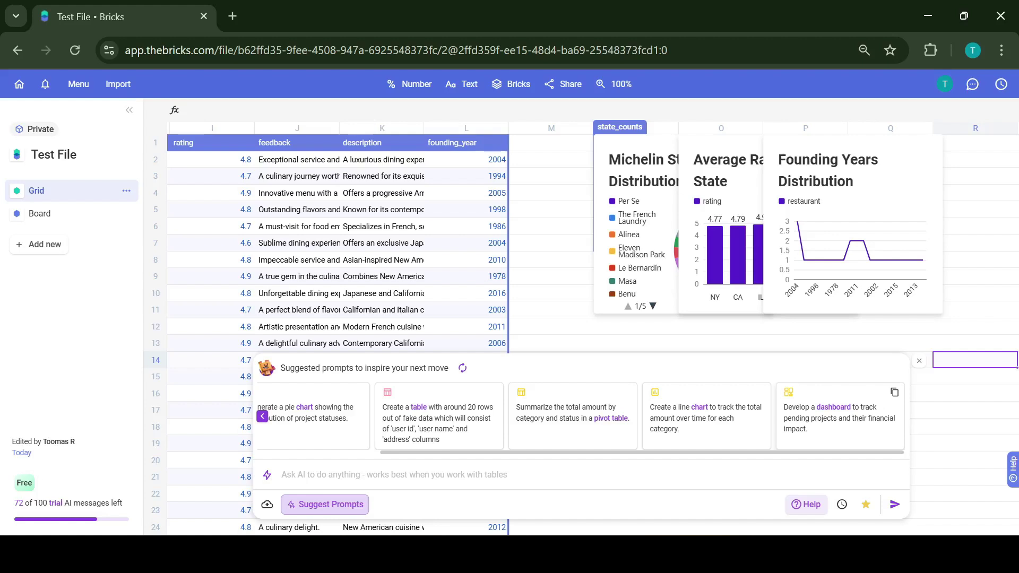
{"action": "left_click", "coordinate": [840, 417]}
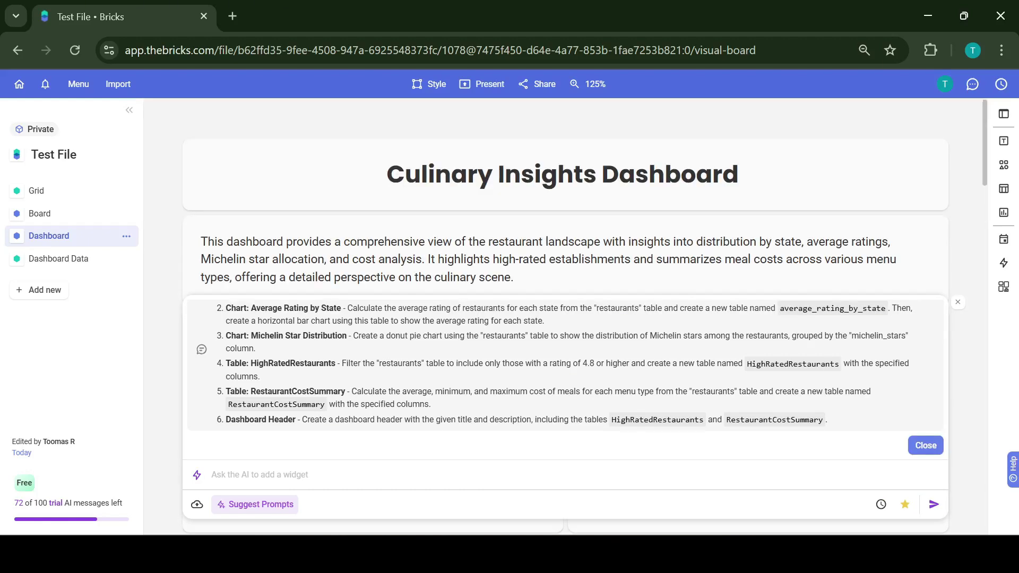
- Dismiss the AI's dashboard summary and examine the state charts, Michelin Star Distribution, High Rated Restaurants and Restaurant Cost Summary widgets
{"action": "scroll", "coordinate": [566, 197], "scroll_direction": "down", "scroll_amount": 2}
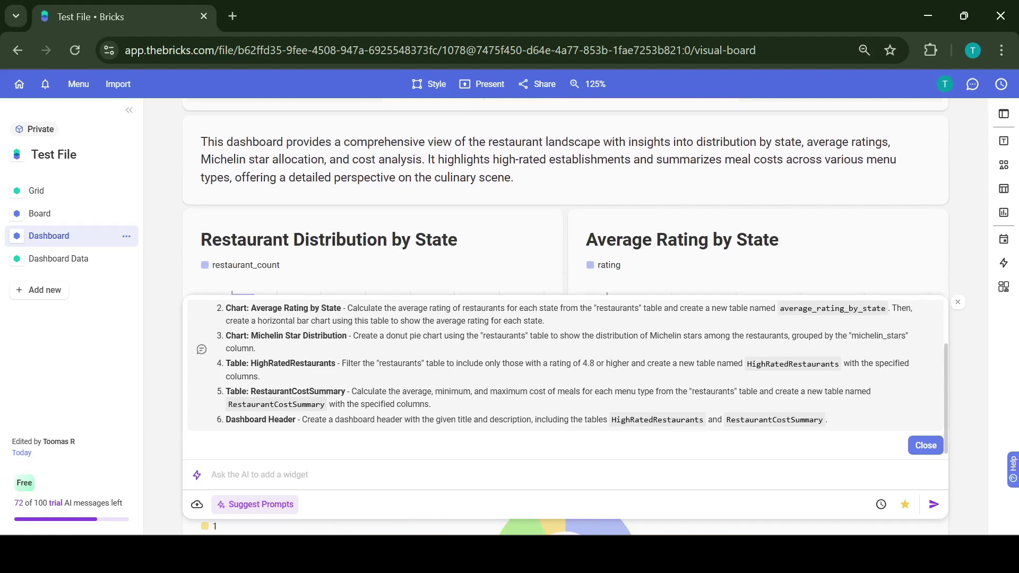
{"action": "left_click", "coordinate": [926, 446]}
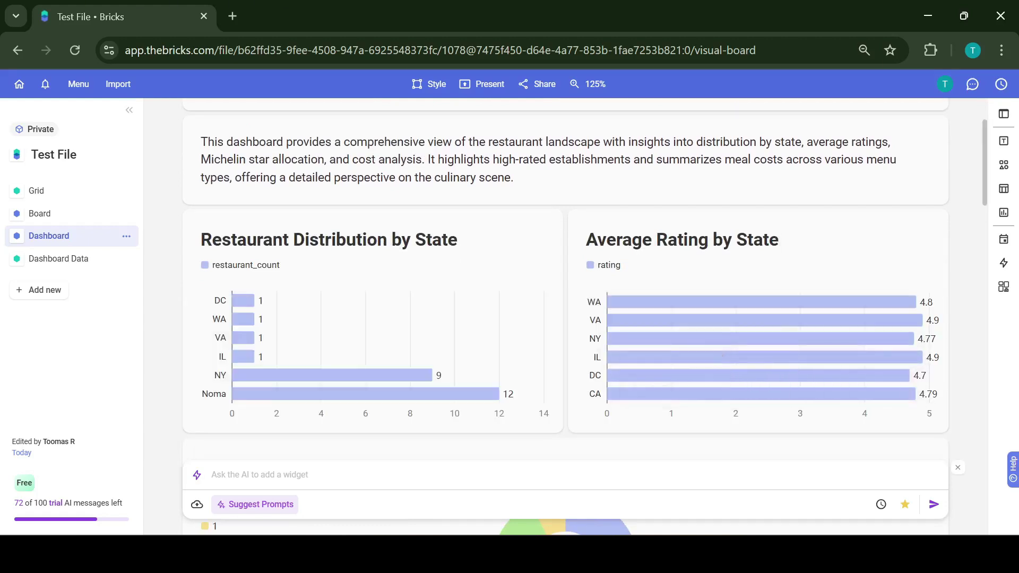
{"action": "scroll", "coordinate": [637, 372], "scroll_direction": "down", "scroll_amount": 4}
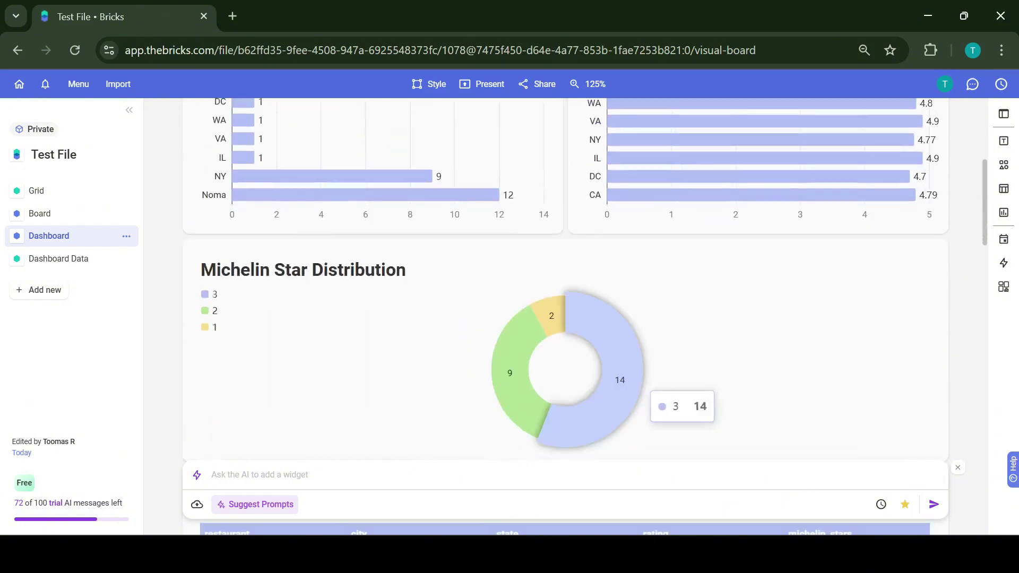
{"action": "scroll", "coordinate": [648, 406], "scroll_direction": "down", "scroll_amount": 4}
{"action": "scroll", "coordinate": [565, 318], "scroll_direction": "down", "scroll_amount": 2}
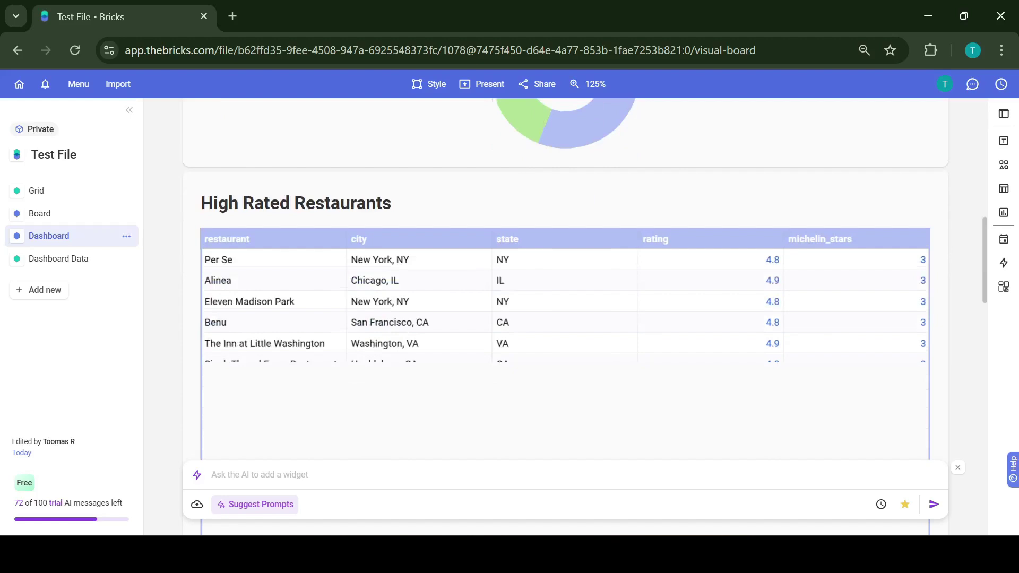
{"action": "scroll", "coordinate": [565, 319], "scroll_direction": "down", "scroll_amount": 2}
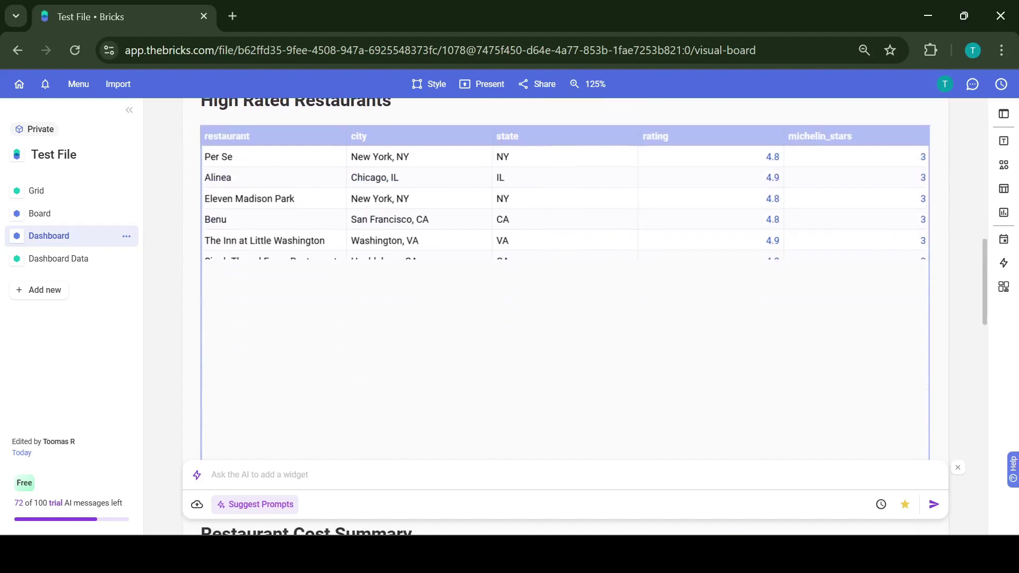
{"action": "scroll", "coordinate": [565, 120], "scroll_direction": "down", "scroll_amount": 2}
{"action": "left_click", "coordinate": [566, 120]}
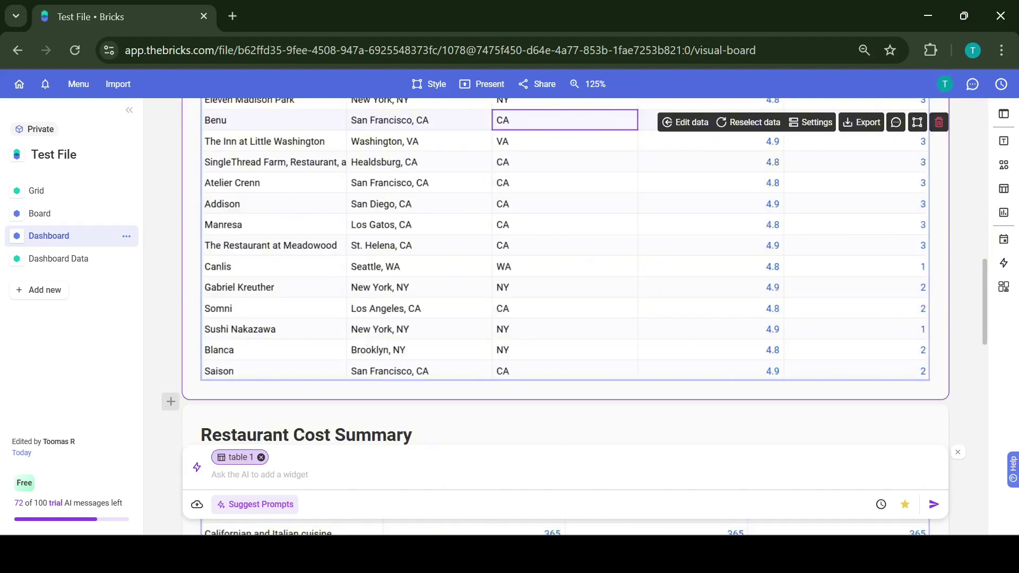
{"action": "left_click", "coordinate": [565, 426]}
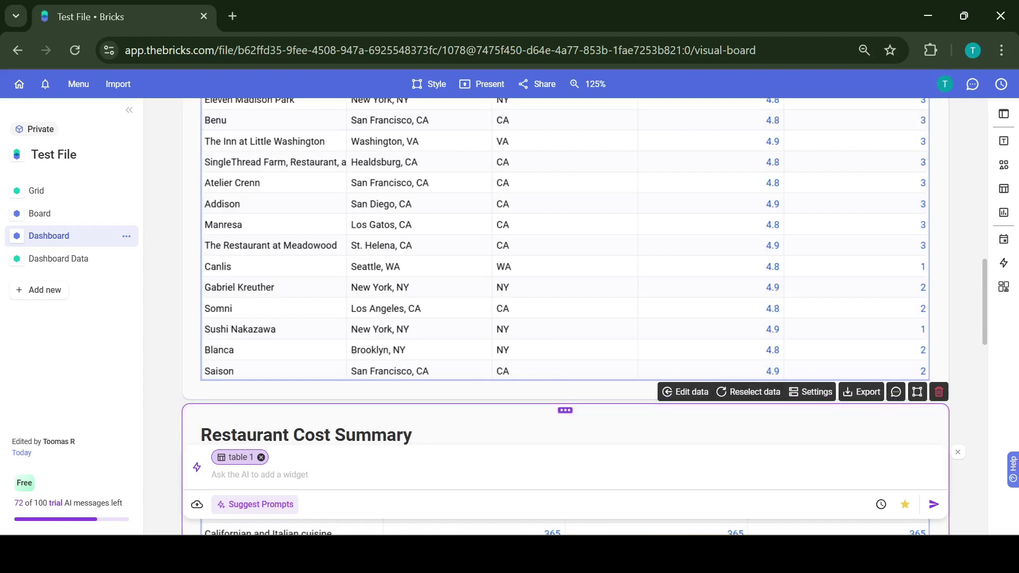
- Review the Restaurant Cost Summary table through to the end of the dashboard, and return to the overview text and state charts
{"action": "scroll", "coordinate": [566, 319], "scroll_direction": "down", "scroll_amount": 2}
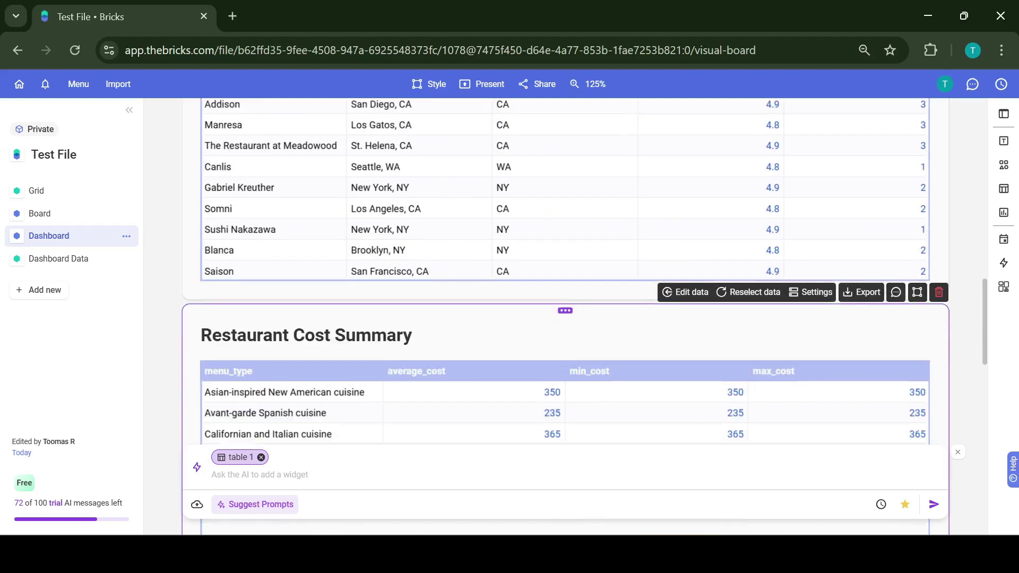
{"action": "scroll", "coordinate": [565, 318], "scroll_direction": "down", "scroll_amount": 2}
{"action": "scroll", "coordinate": [565, 318], "scroll_direction": "down", "scroll_amount": 2}
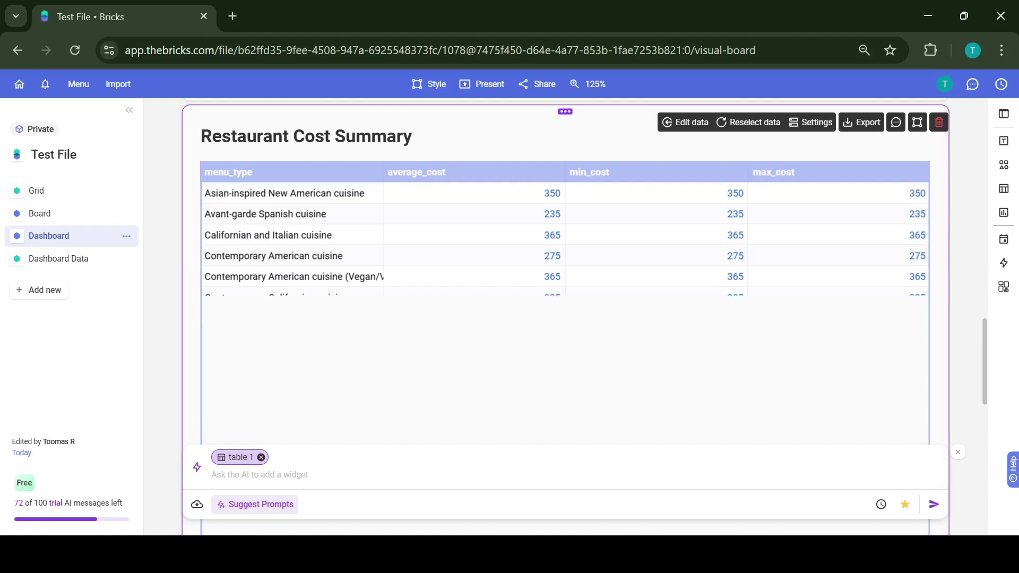
{"action": "scroll", "coordinate": [565, 319], "scroll_direction": "down", "scroll_amount": 8}
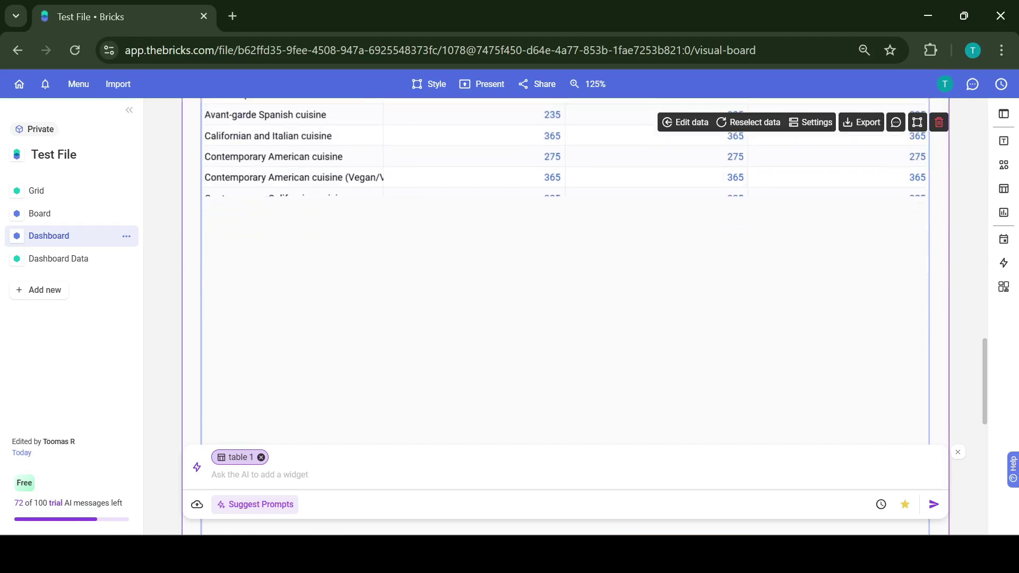
{"action": "scroll", "coordinate": [565, 319], "scroll_direction": "down", "scroll_amount": 2}
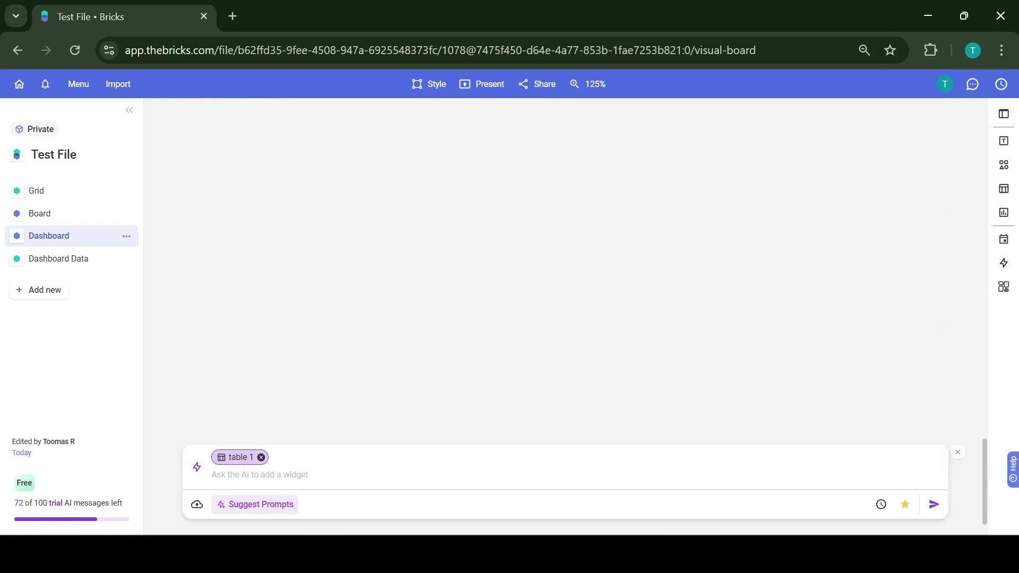
{"action": "scroll", "coordinate": [565, 319], "scroll_direction": "up", "scroll_amount": 12}
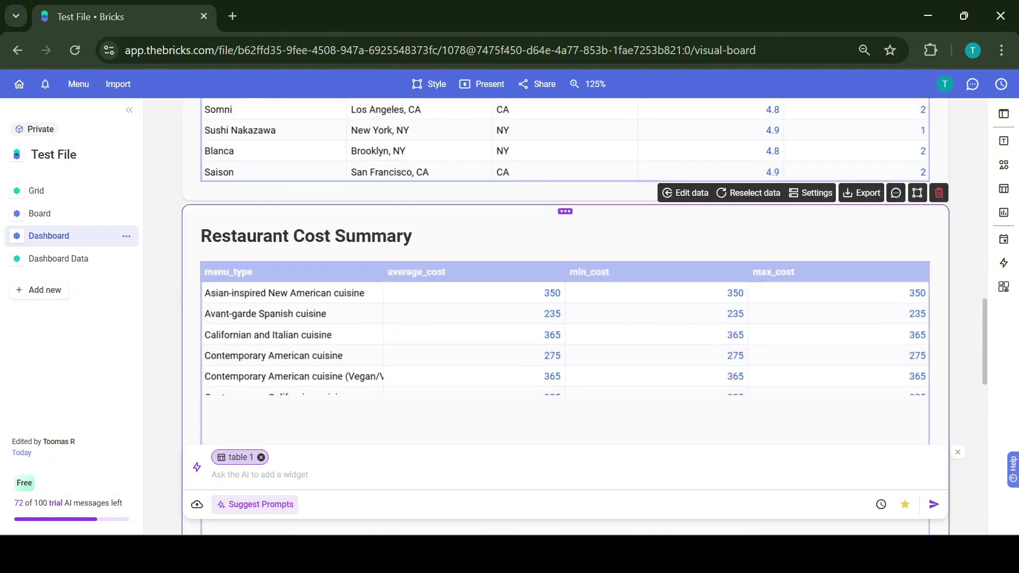
{"action": "scroll", "coordinate": [566, 318], "scroll_direction": "up", "scroll_amount": 12}
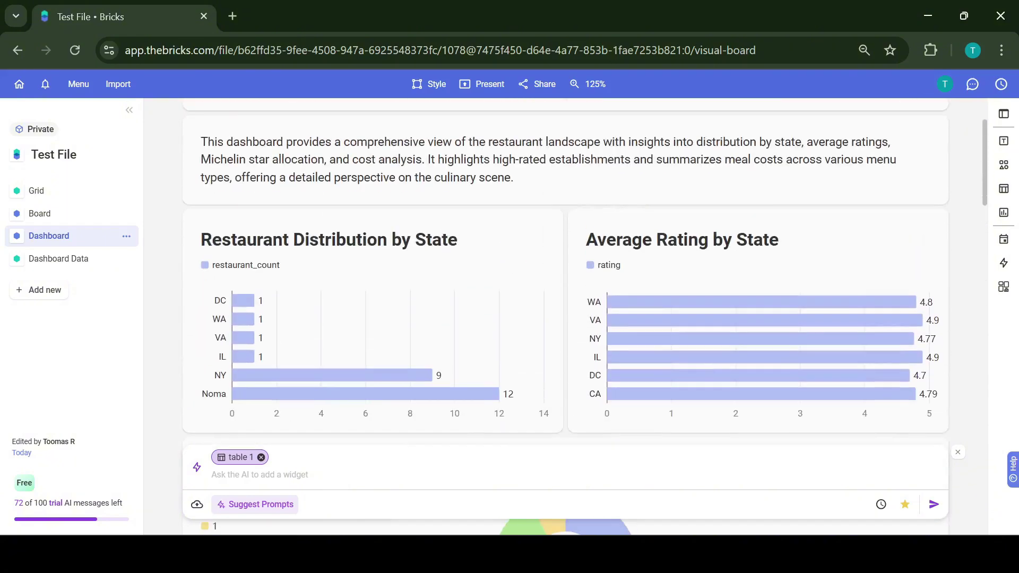